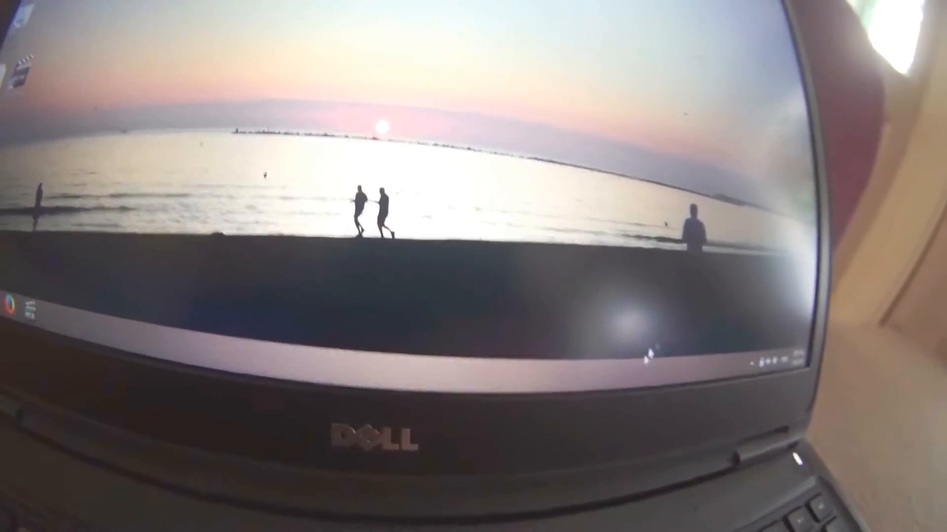
- Switch the Task Manager CPU graph to separate logical-processor graphs, confirming 2 cores and 4 logical processors
{"action": "right_click", "coordinate": [557, 383]}
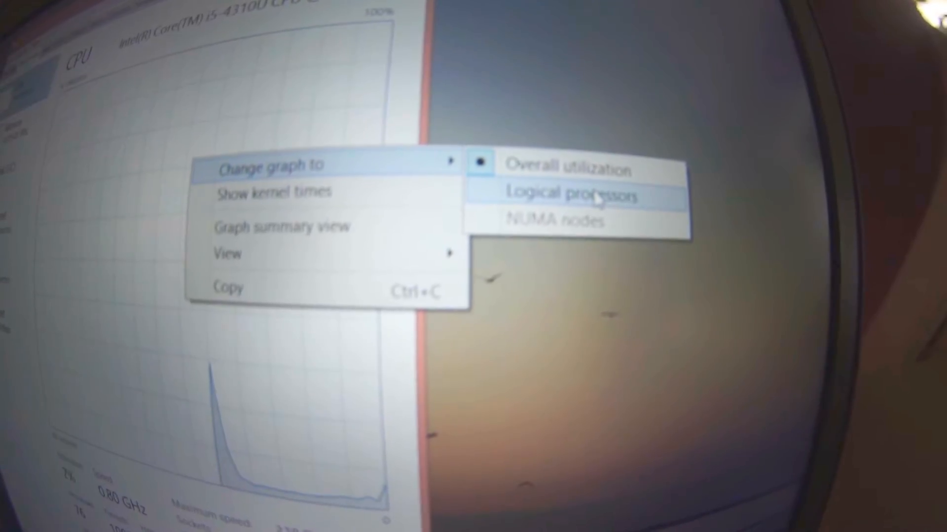
{"action": "left_click", "coordinate": [612, 193]}
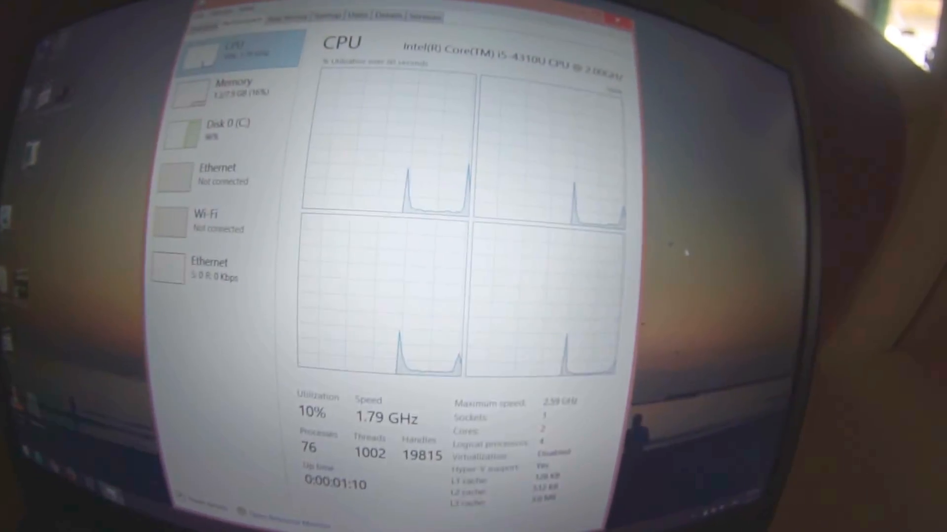